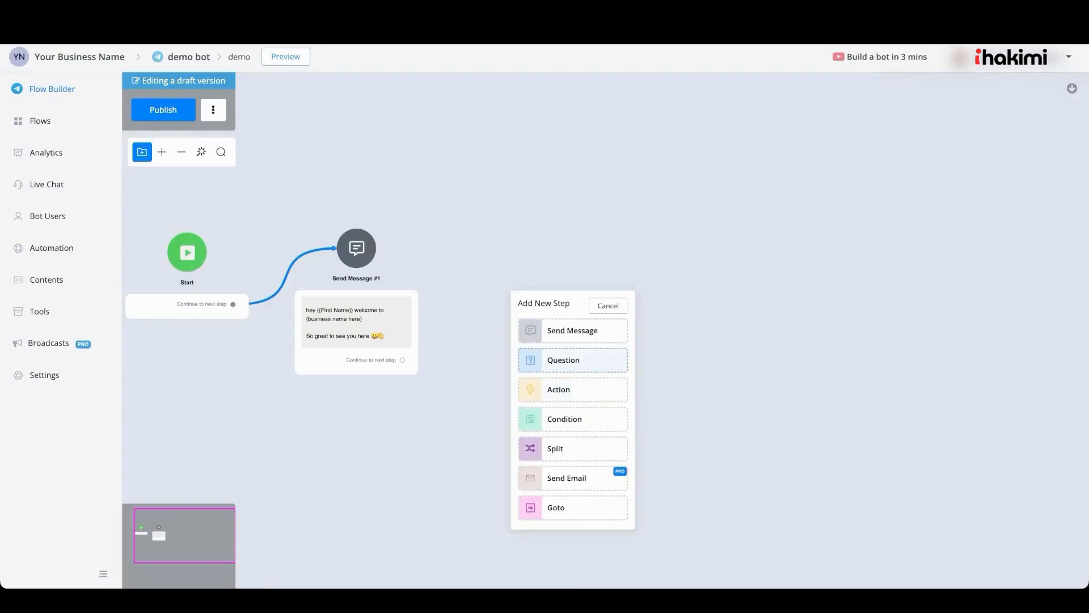
Add a Question step to the flow and move it beside the welcome message
{"action": "left_click", "coordinate": [563, 359]}
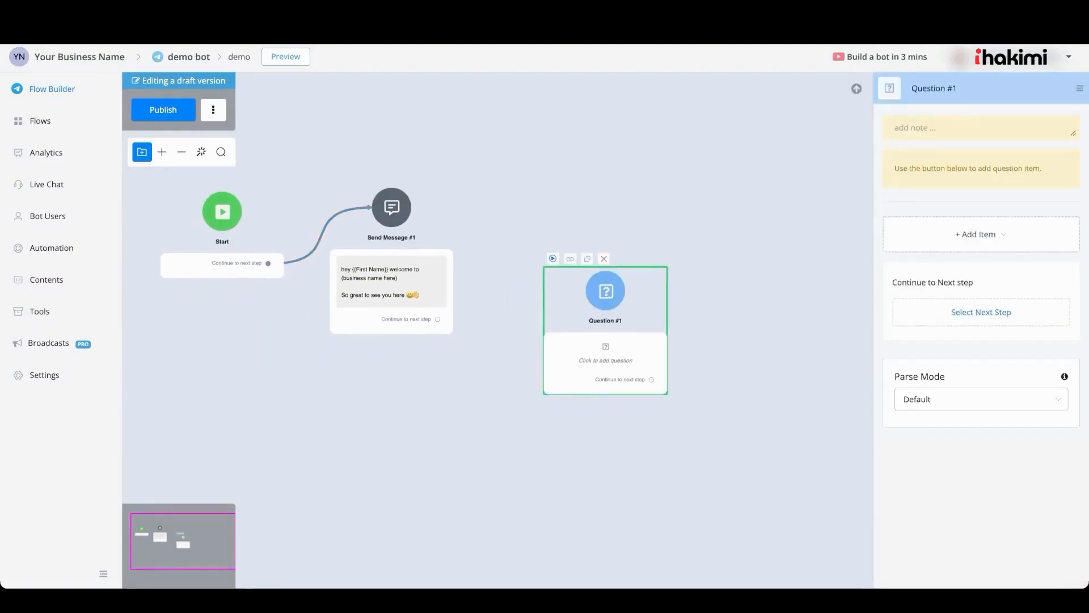
{"action": "left_click_drag", "start_coordinate": [605, 291], "coordinate": [573, 211]}
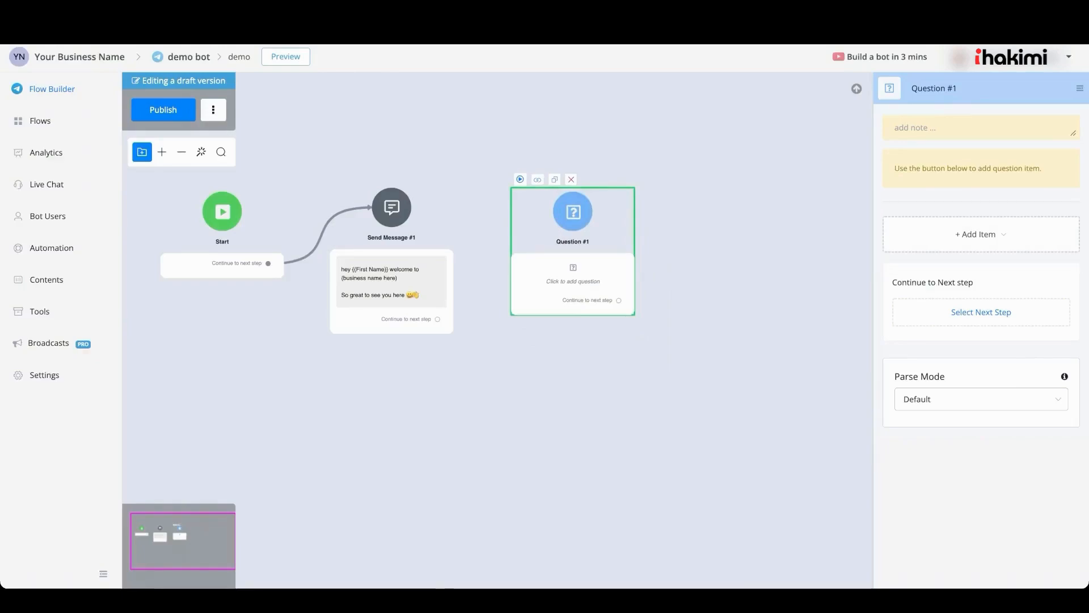
Open the question item menu and examine the available question types
{"action": "left_click", "coordinate": [981, 234]}
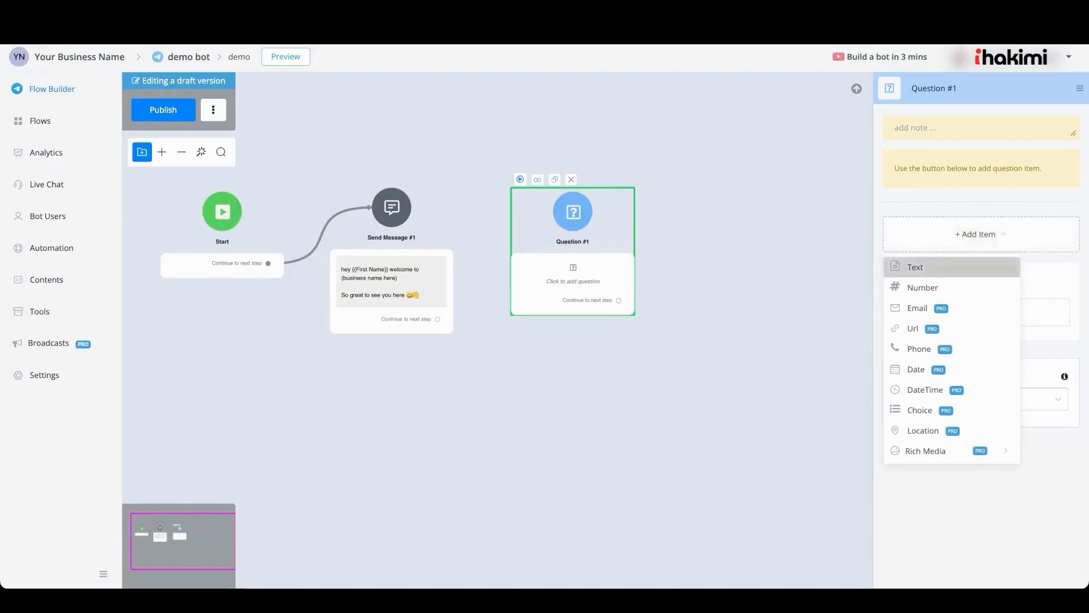
{"action": "mouse_move", "coordinate": [915, 266]}
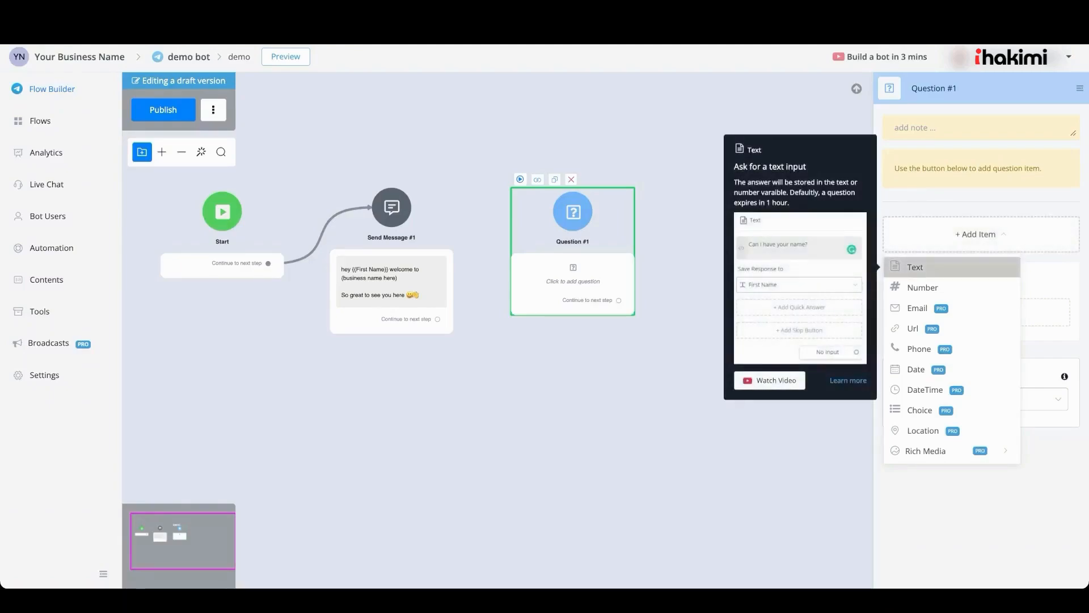
{"action": "mouse_move", "coordinate": [923, 288]}
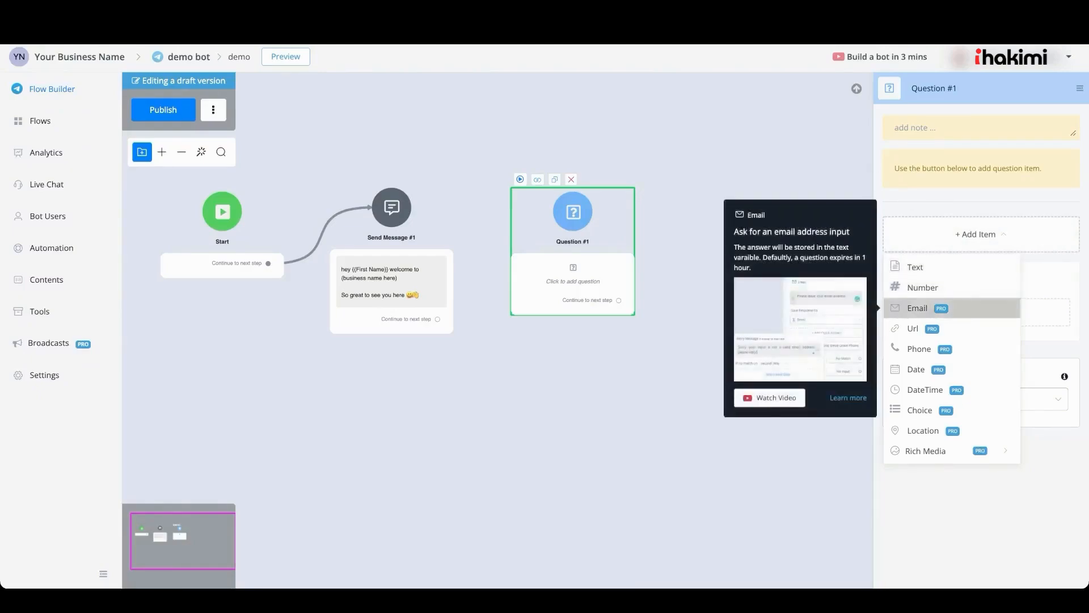
{"action": "mouse_move", "coordinate": [913, 328]}
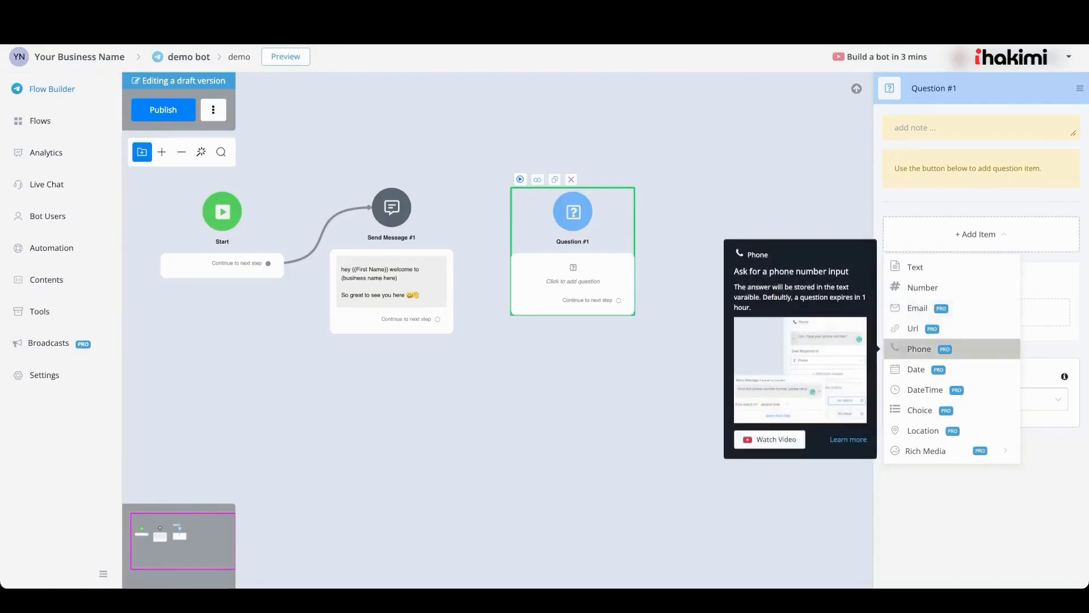
{"action": "mouse_move", "coordinate": [916, 369]}
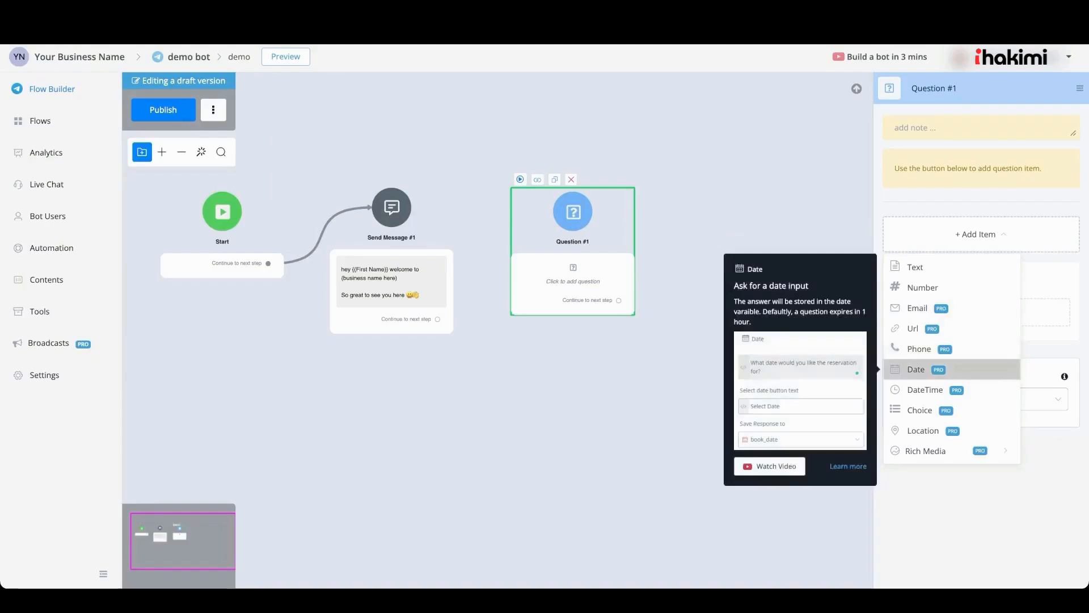
{"action": "mouse_move", "coordinate": [924, 390]}
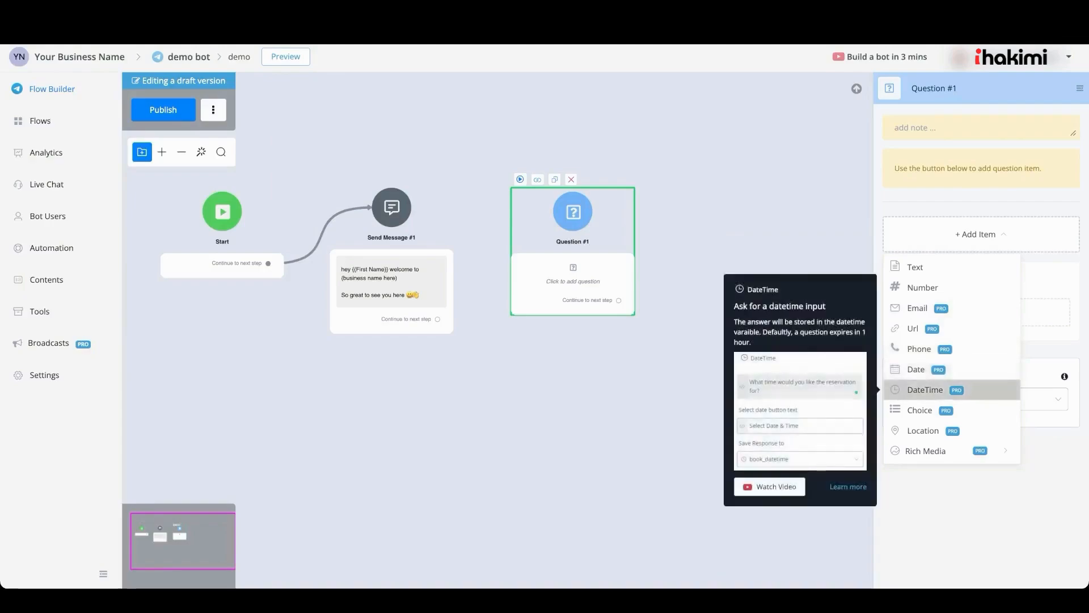
{"action": "mouse_move", "coordinate": [919, 411]}
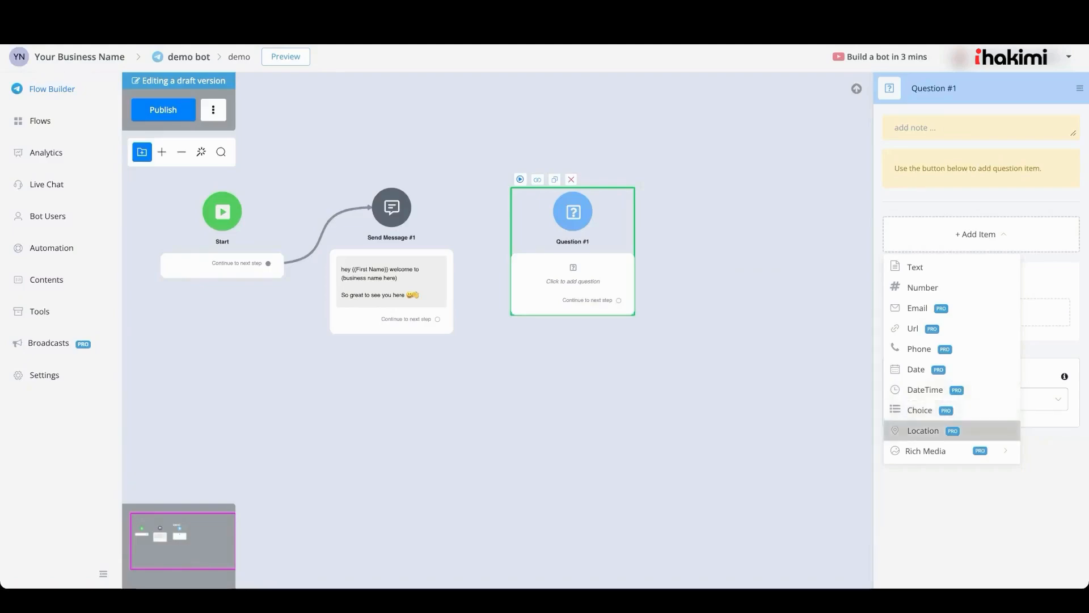
{"action": "mouse_move", "coordinate": [942, 451]}
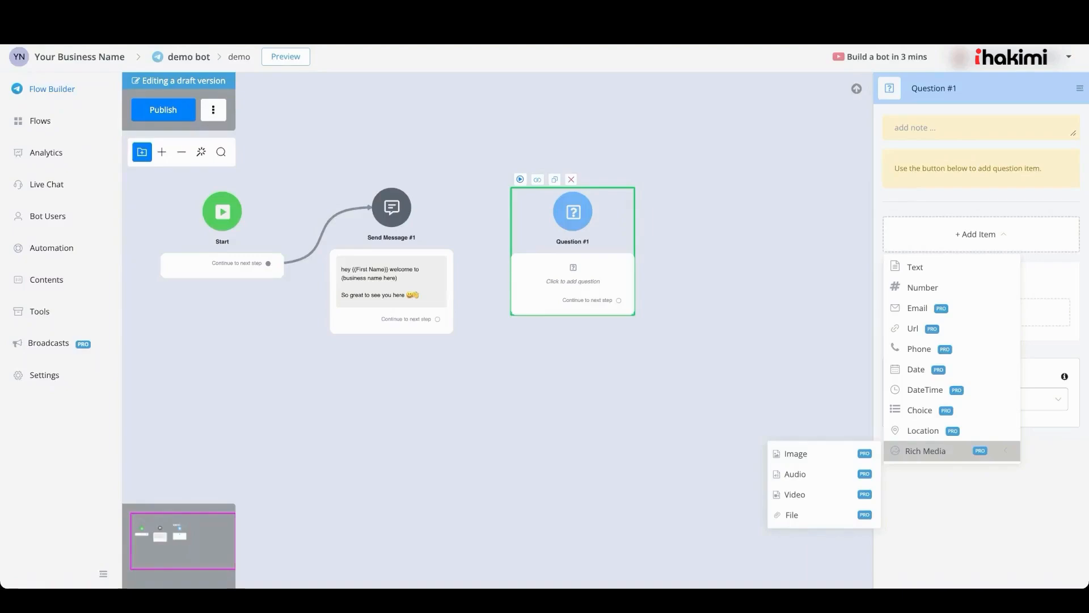
Add a Text question item reading 'ask question here' and save its response to user_response
{"action": "left_click", "coordinate": [915, 267]}
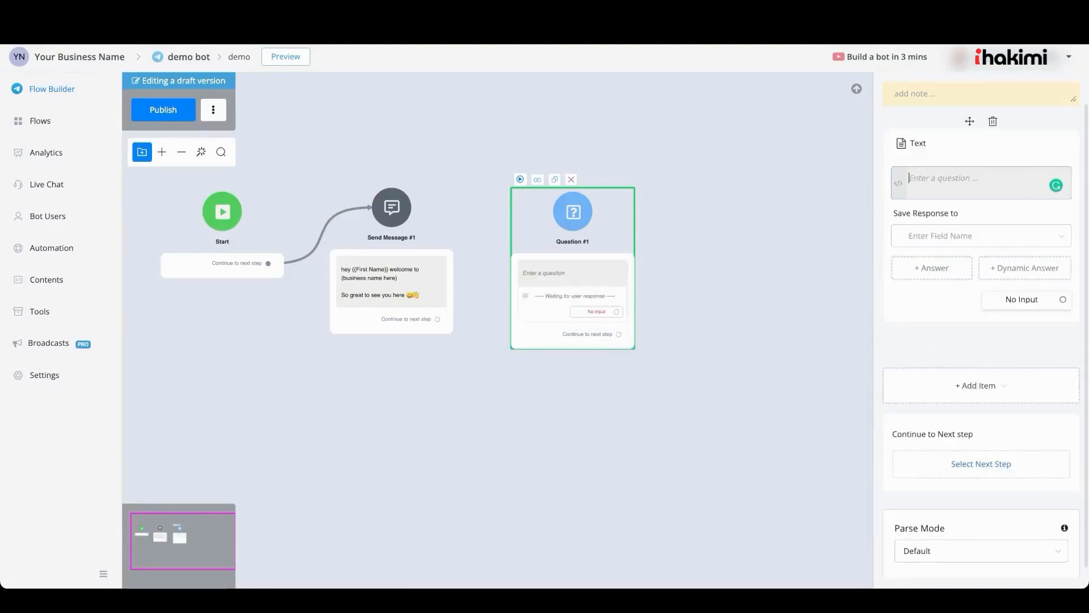
{"action": "type", "text": "ask question here"}
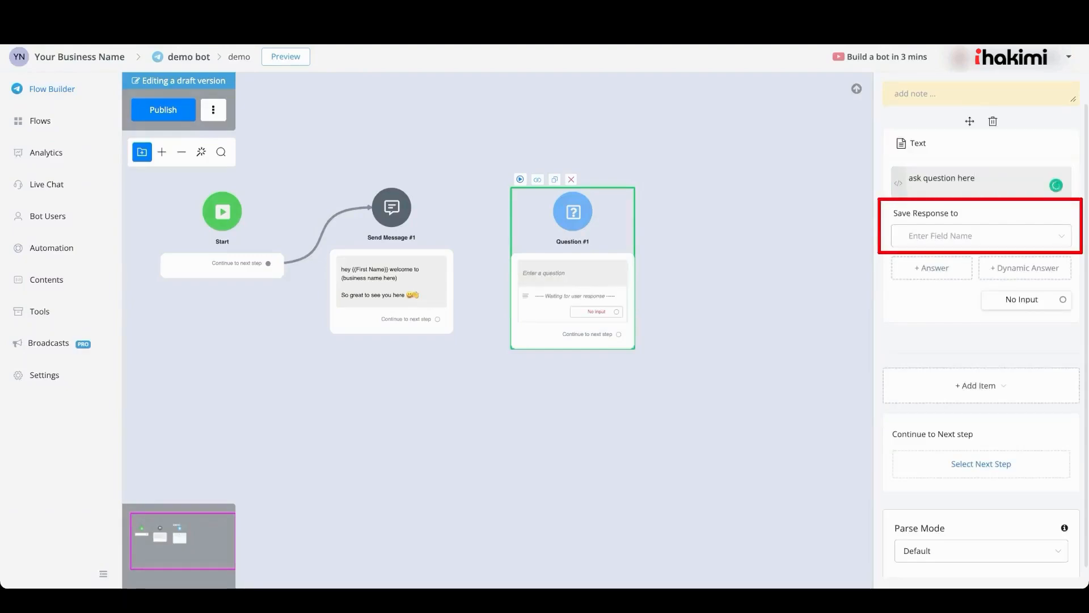
{"action": "left_click", "coordinate": [982, 235]}
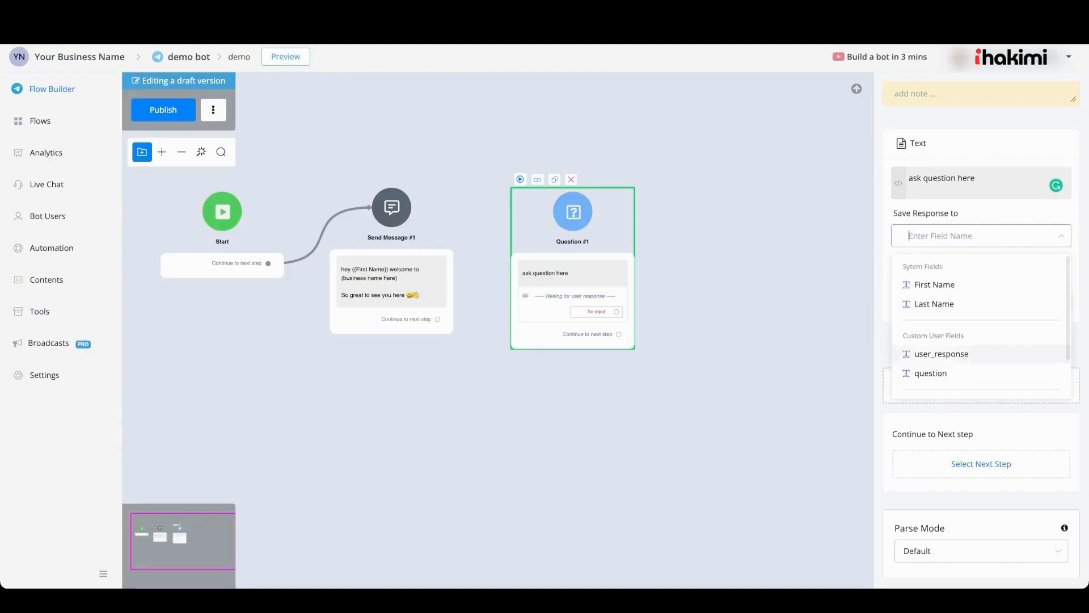
{"action": "left_click", "coordinate": [941, 354]}
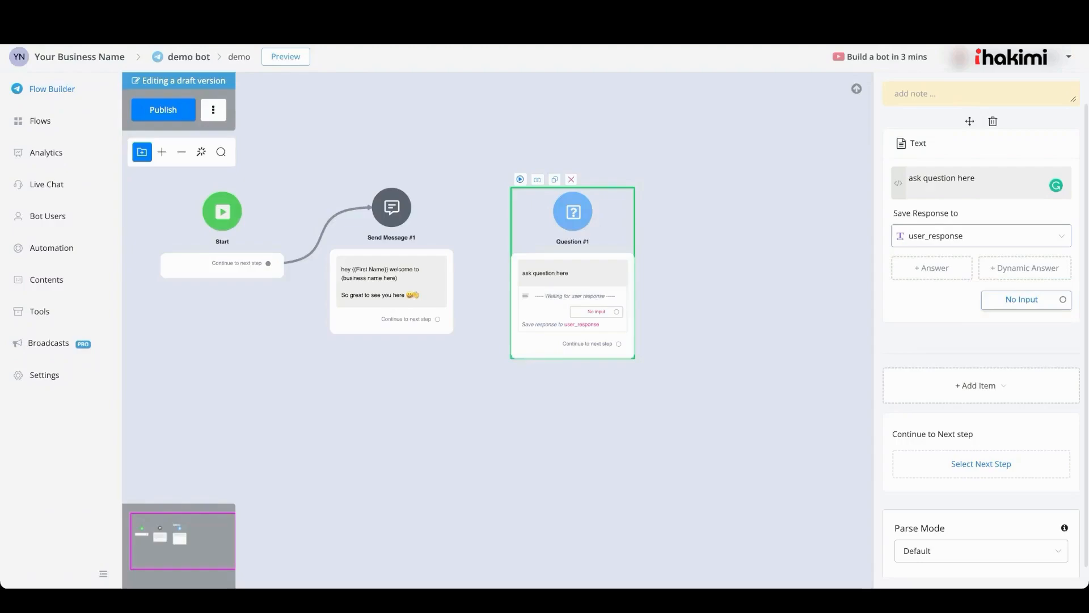
Set the question's no-input expiry time to 4 hours
{"action": "left_click", "coordinate": [1022, 300]}
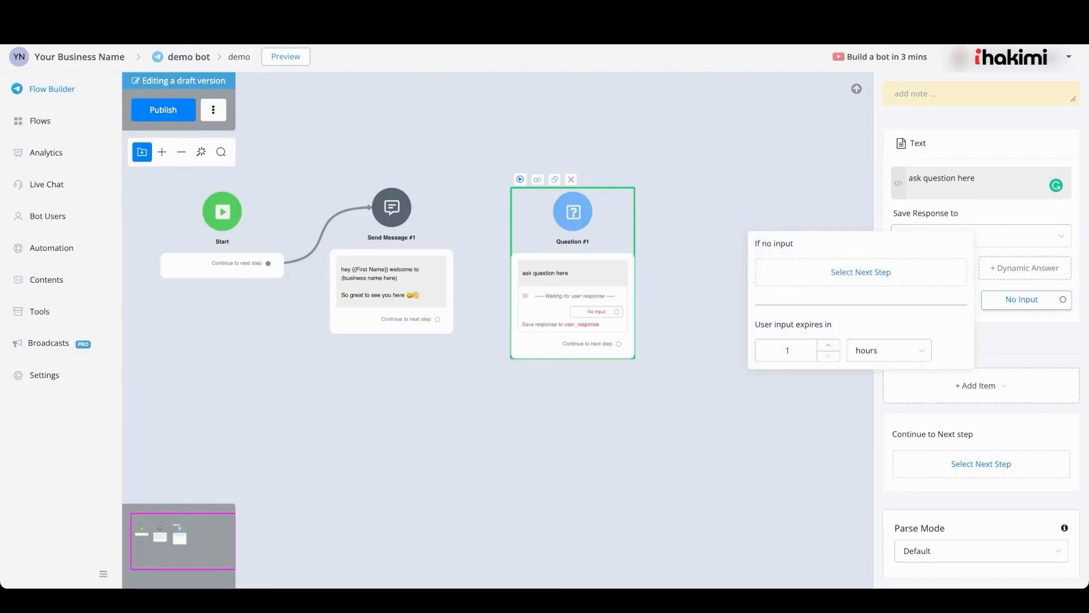
{"action": "left_click", "coordinate": [889, 350]}
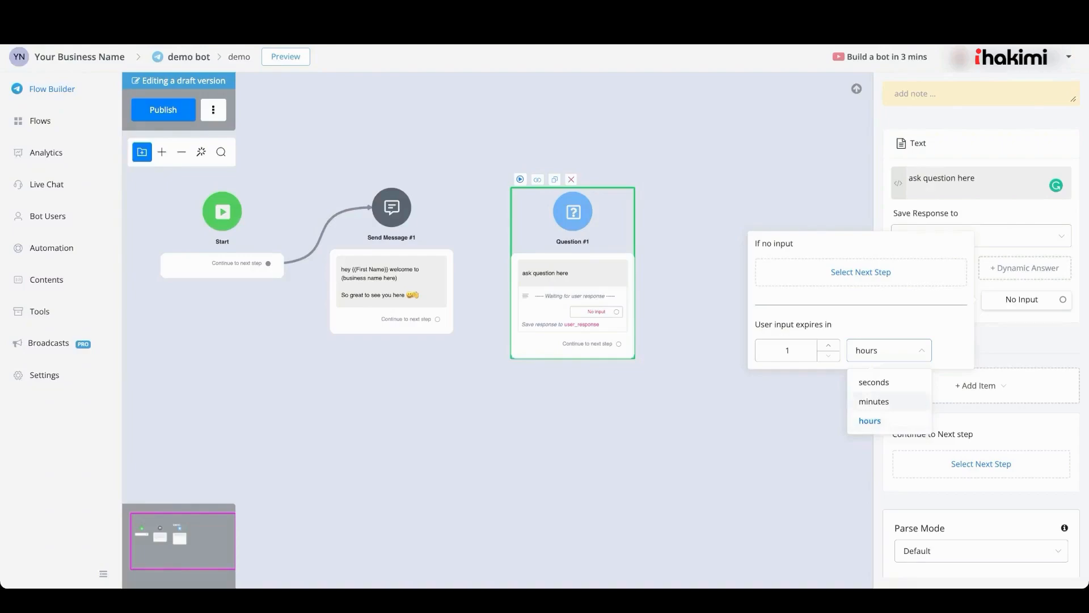
{"action": "left_click", "coordinate": [787, 350]}
{"action": "key", "text": "BackSpace"}
{"action": "type", "text": "4"}
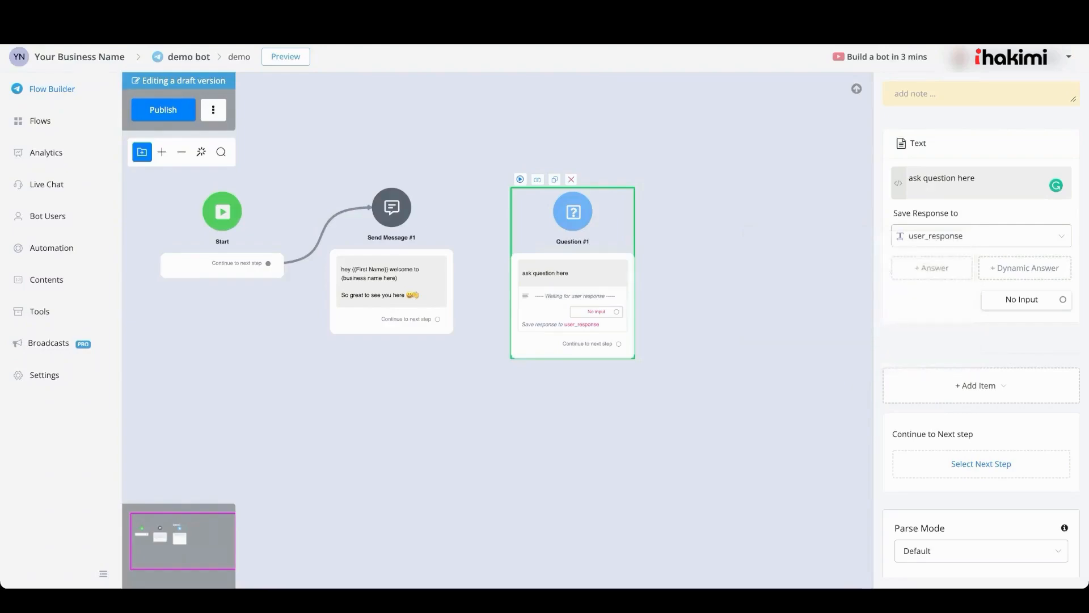
Create a new Send Message step from the question's no-input outlet
{"action": "scroll", "coordinate": [600, 324], "scroll_direction": "up", "scroll_amount": 3}
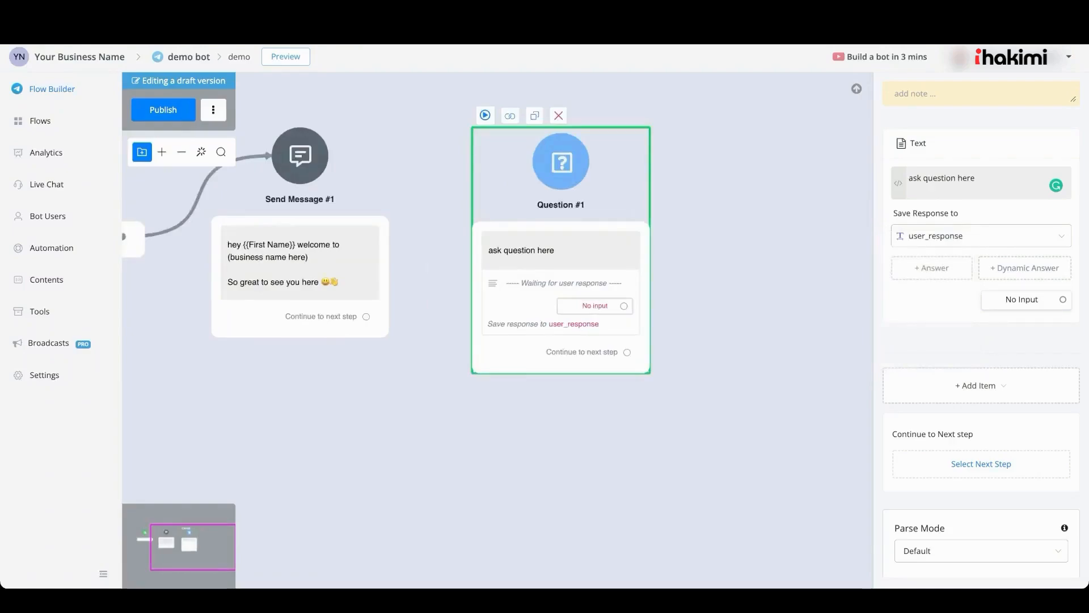
{"action": "left_click_drag", "start_coordinate": [623, 306], "coordinate": [479, 414]}
{"action": "left_click", "coordinate": [516, 397]}
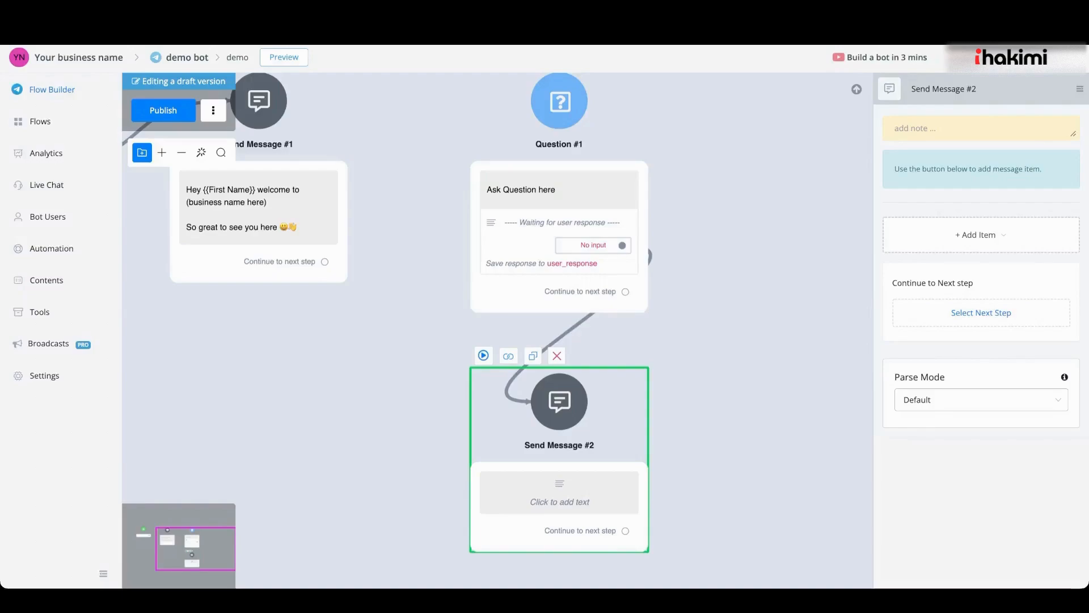
Delete the Text question item from Question #1
{"action": "left_click", "coordinate": [559, 195]}
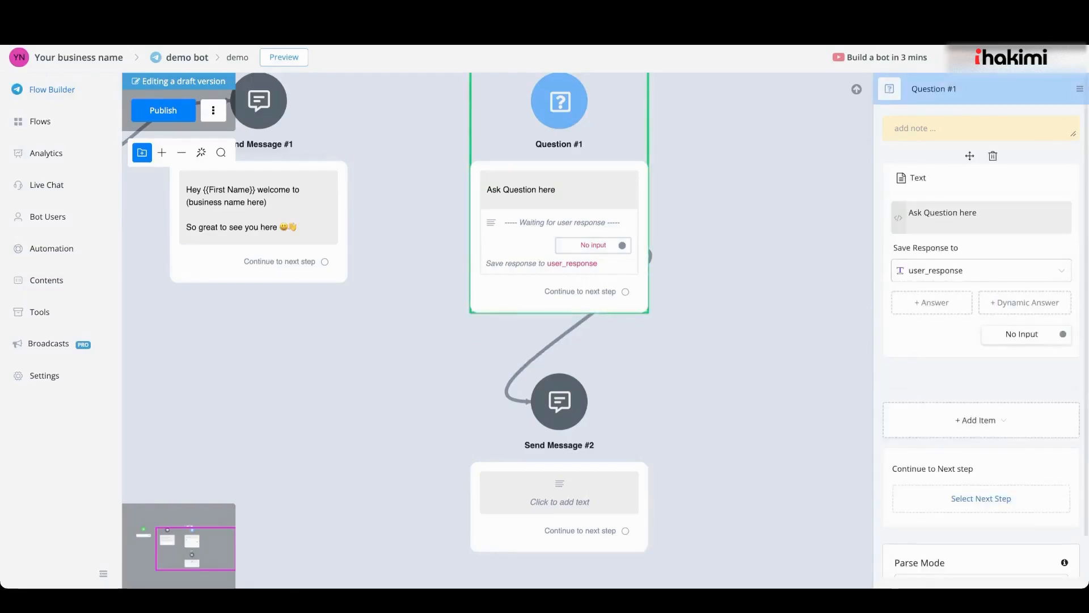
{"action": "left_click", "coordinate": [993, 155]}
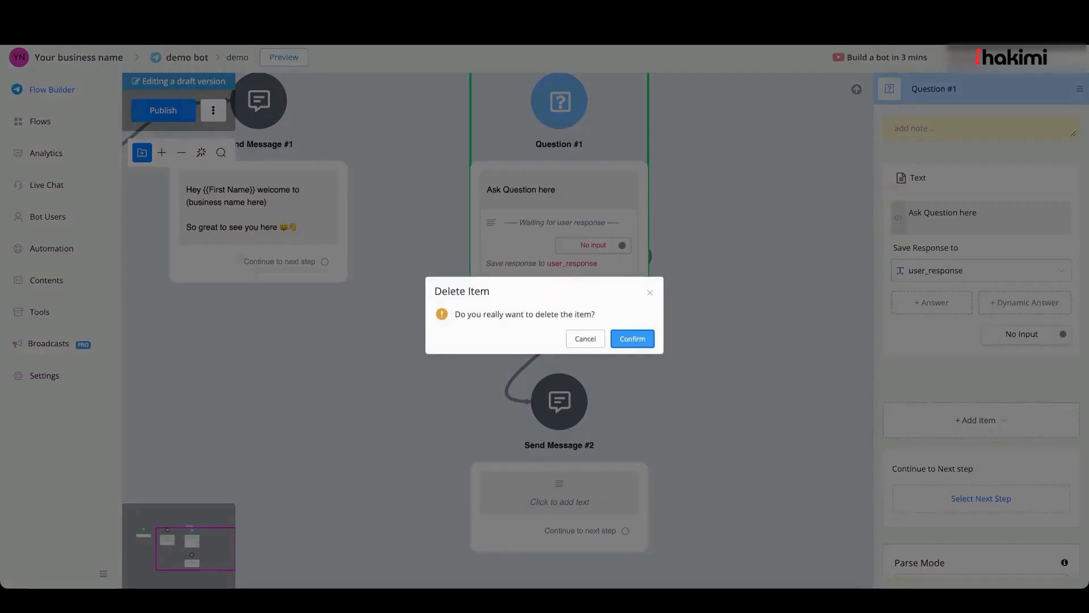
{"action": "left_click", "coordinate": [632, 339]}
Add a Choice question item asking 'Ask a question' and save its response to user_response
{"action": "left_click", "coordinate": [976, 235]}
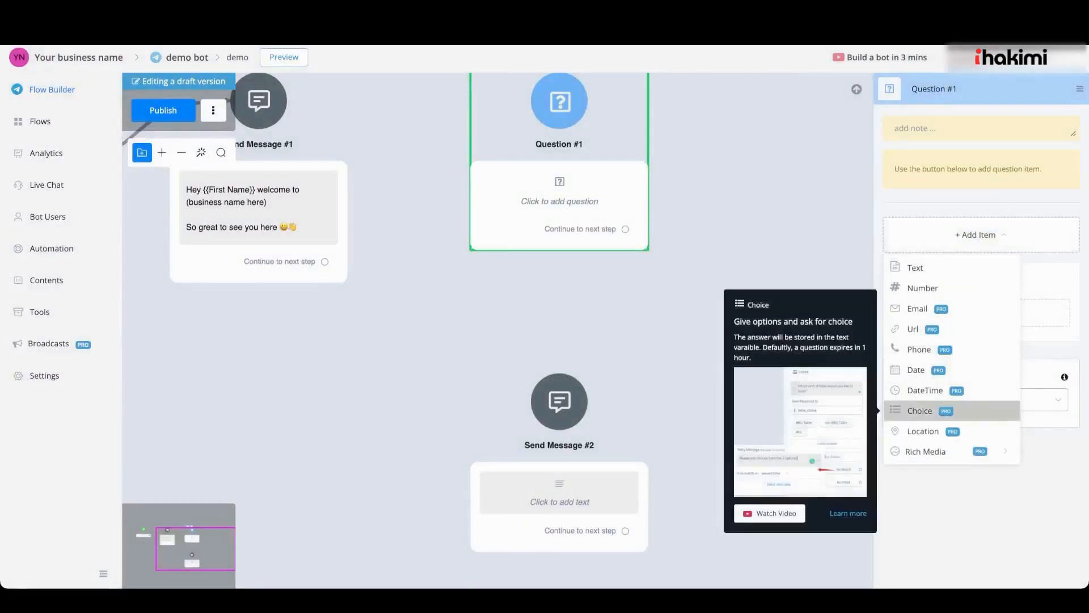
{"action": "left_click", "coordinate": [931, 410]}
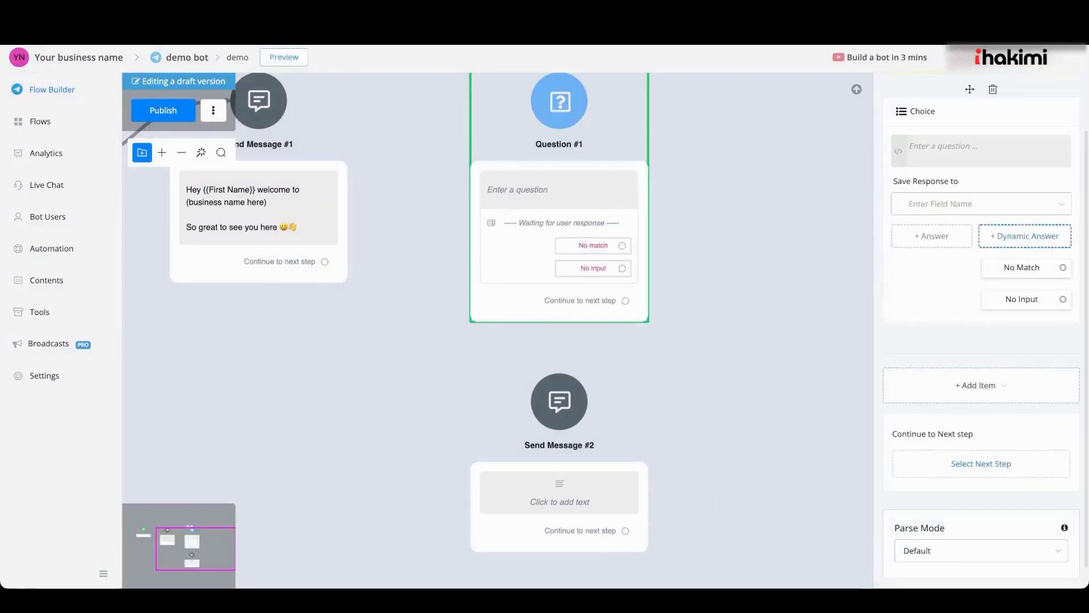
{"action": "left_click", "coordinate": [981, 151]}
{"action": "type", "text": "Ask a question"}
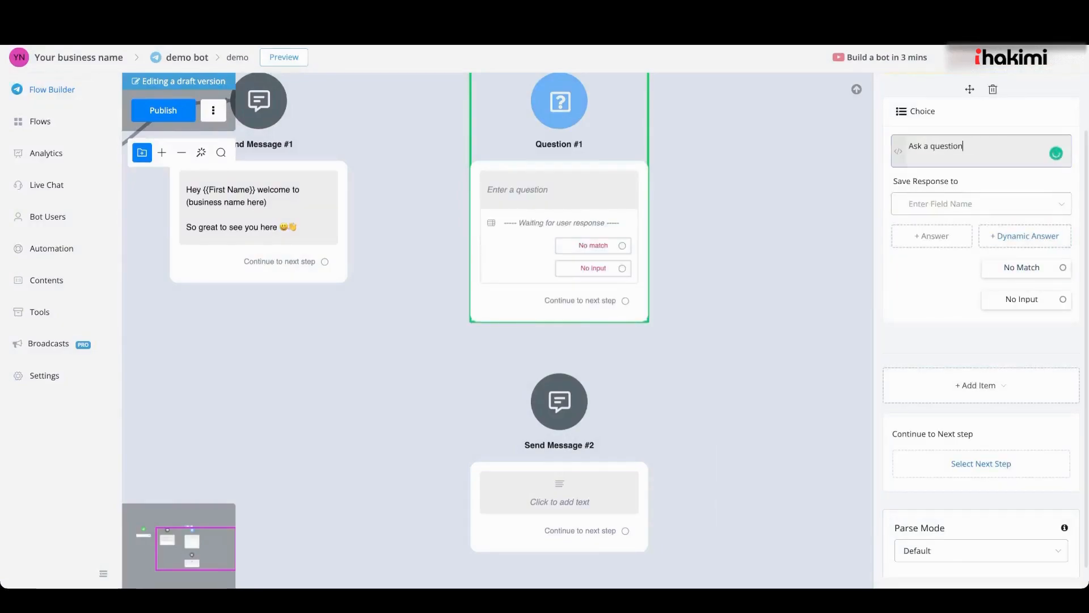
{"action": "left_click", "coordinate": [981, 203]}
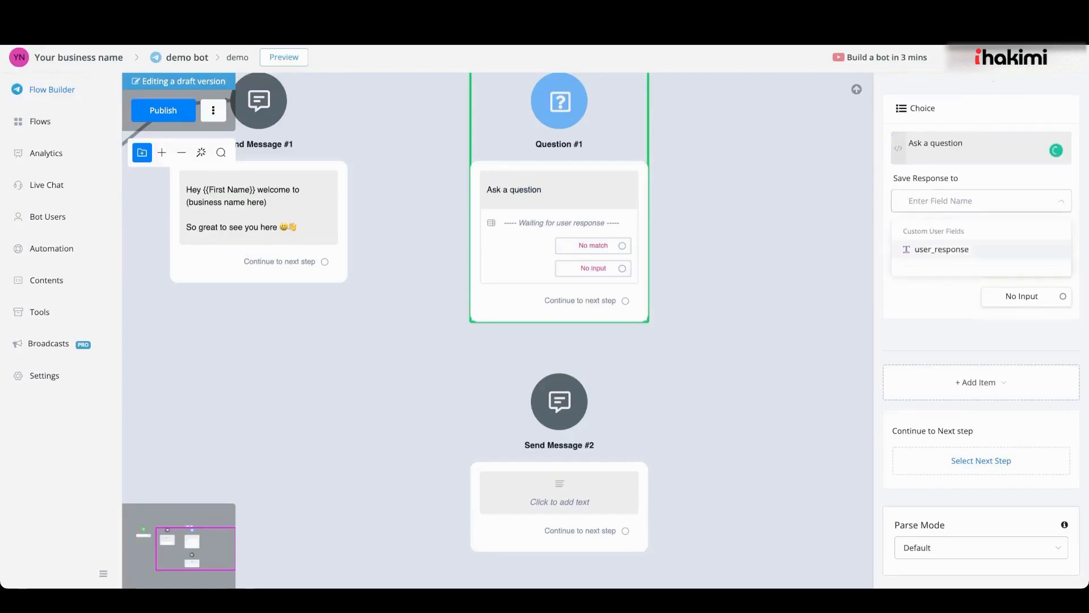
{"action": "left_click", "coordinate": [941, 249]}
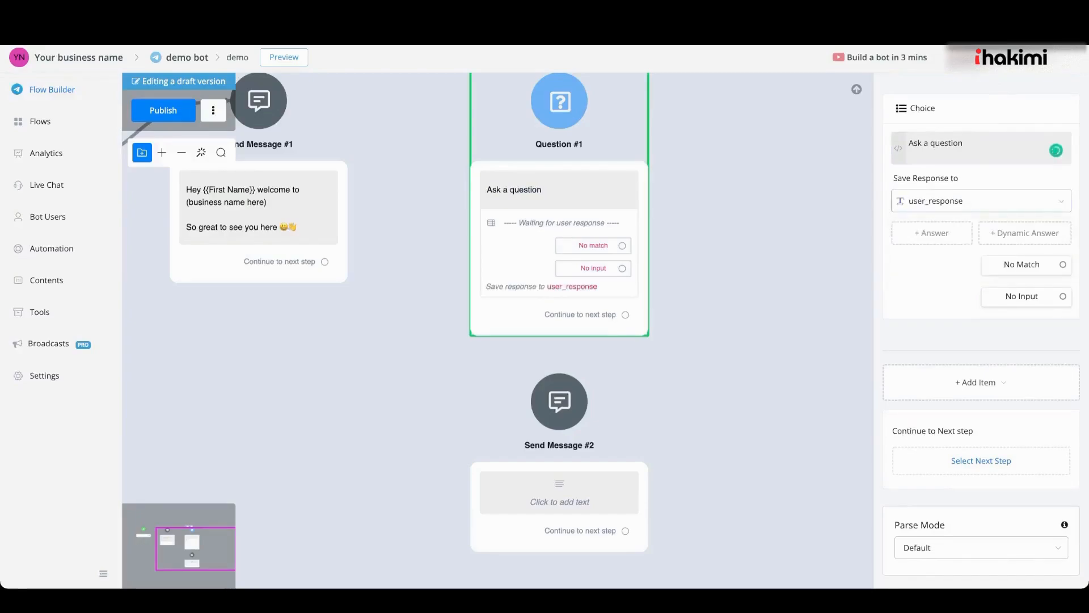
Add two answers to the choice question, Option 1 and Option 2
{"action": "left_click", "coordinate": [932, 232]}
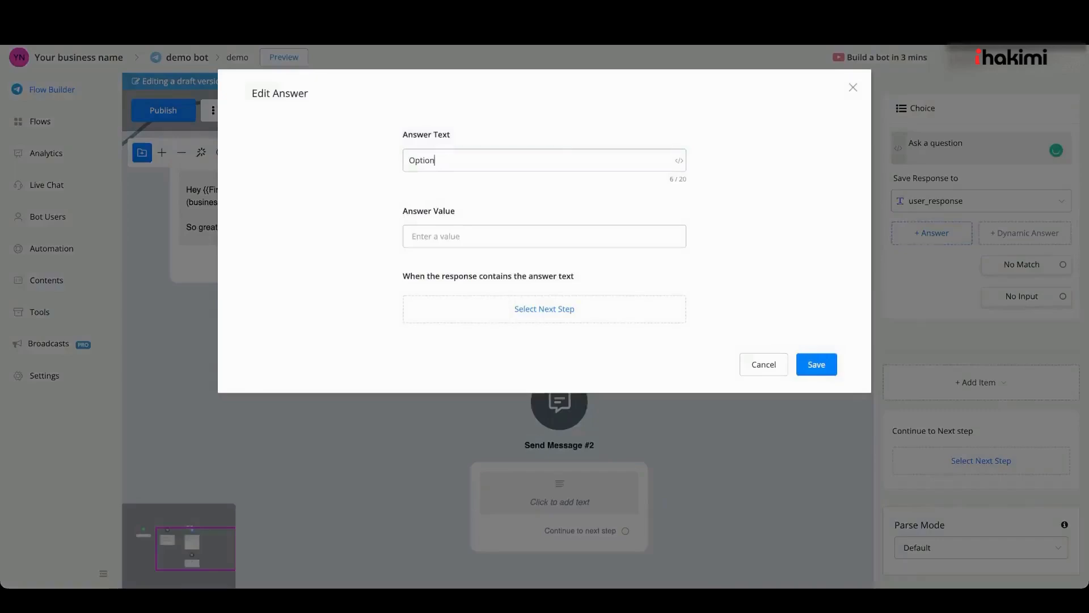
{"action": "double_click", "coordinate": [434, 161]}
{"action": "left_click", "coordinate": [436, 161]}
{"action": "type", "text": "1"}
{"action": "left_click", "coordinate": [817, 365]}
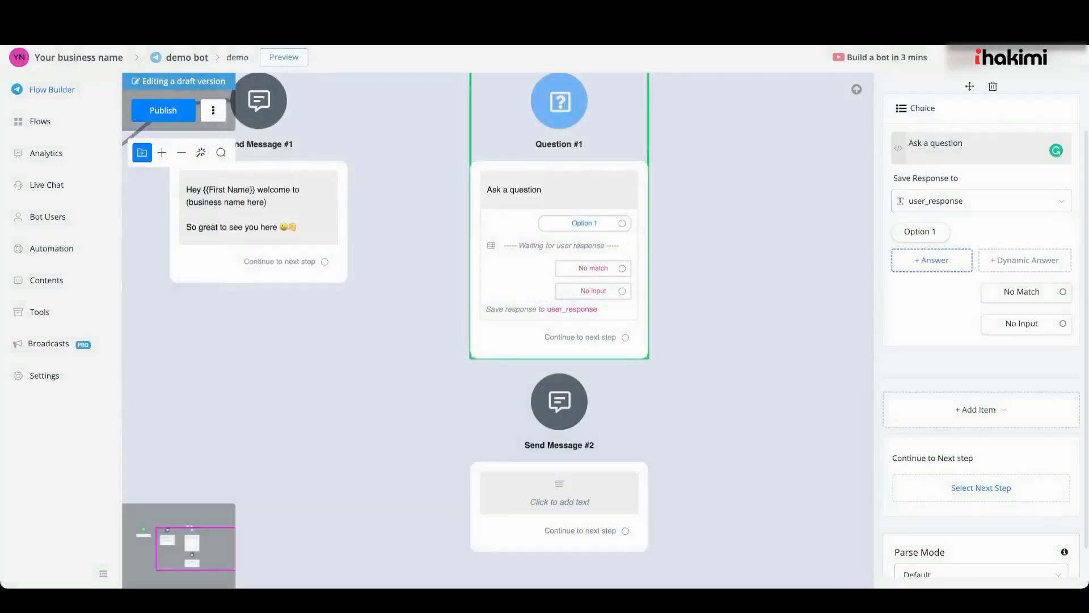
{"action": "left_click", "coordinate": [931, 260]}
{"action": "left_click", "coordinate": [816, 364]}
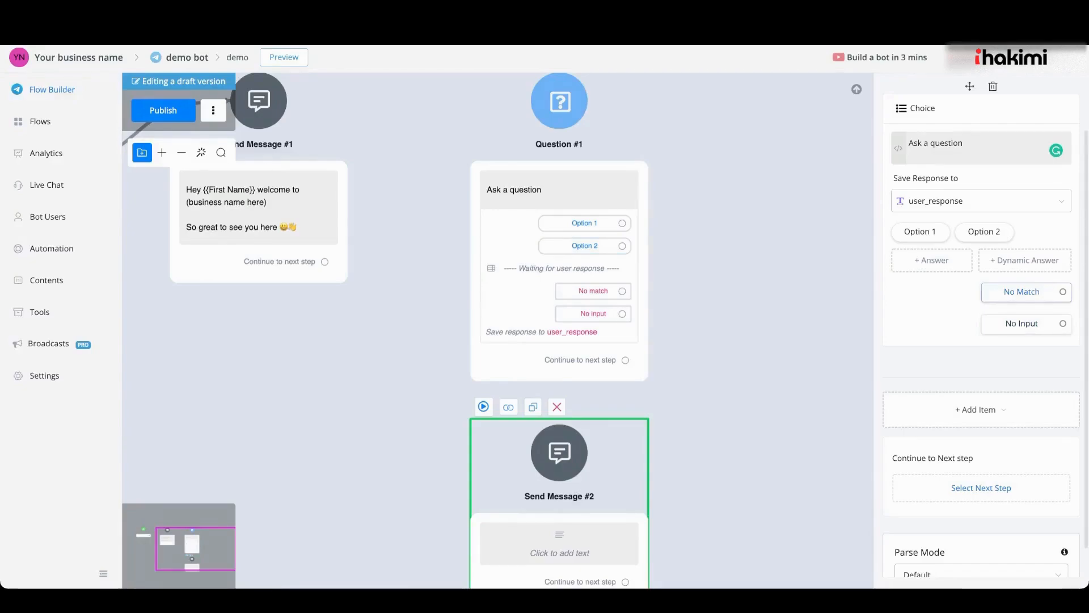
Set the no-match retry message to 'It seems I was not able to catch your answer there. Please choose from the options given' on the second time
{"action": "left_click", "coordinate": [1022, 292]}
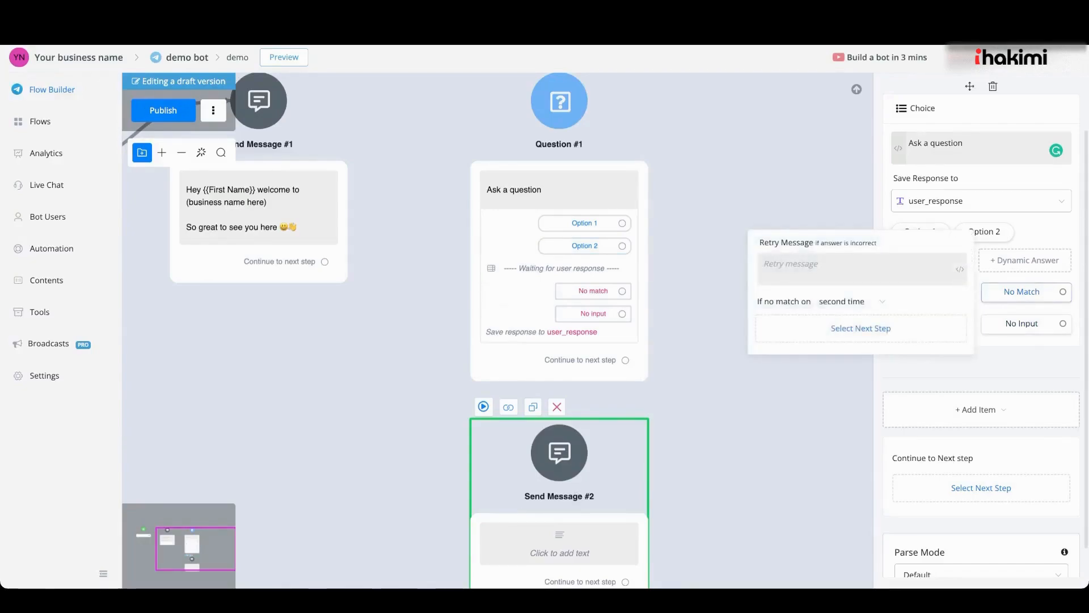
{"action": "left_click", "coordinate": [861, 269]}
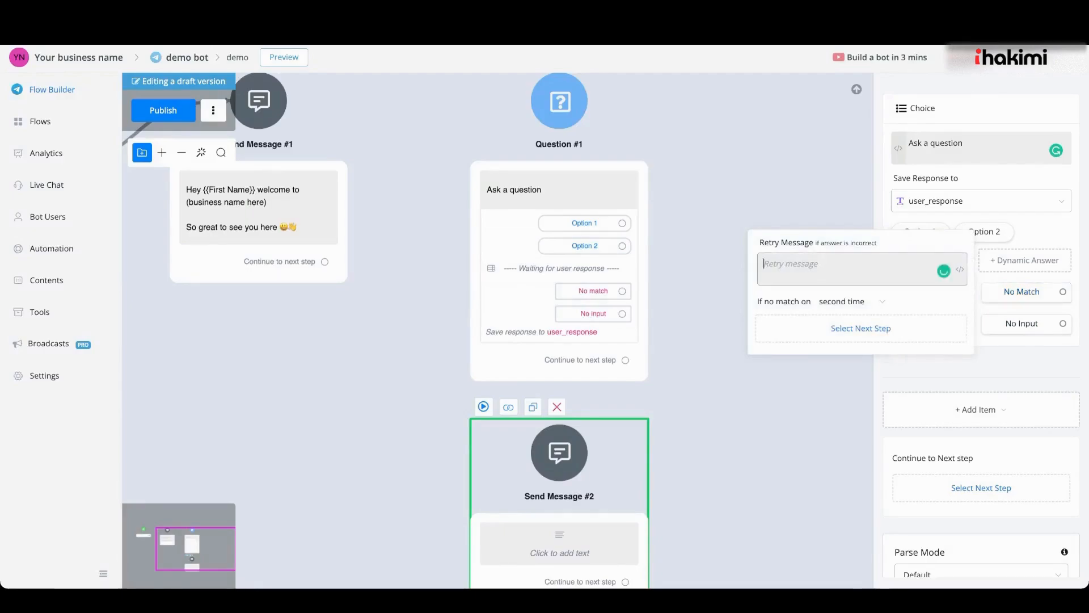
{"action": "type", "text": "It seems I was not able to catch your answer there. Please choose from the options given"}
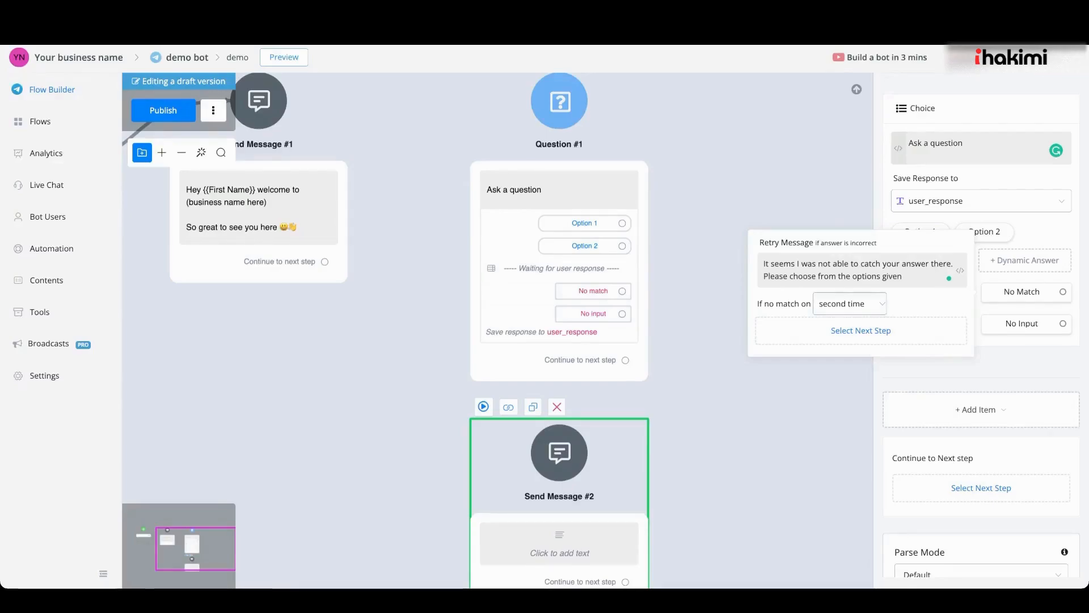
{"action": "left_click", "coordinate": [849, 304]}
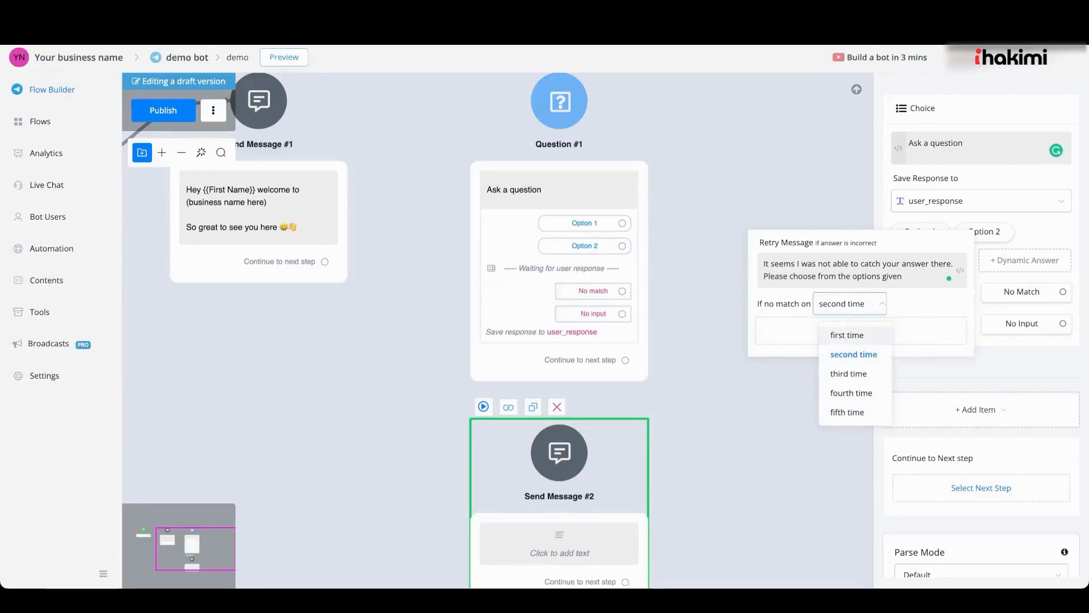
{"action": "left_click", "coordinate": [853, 354]}
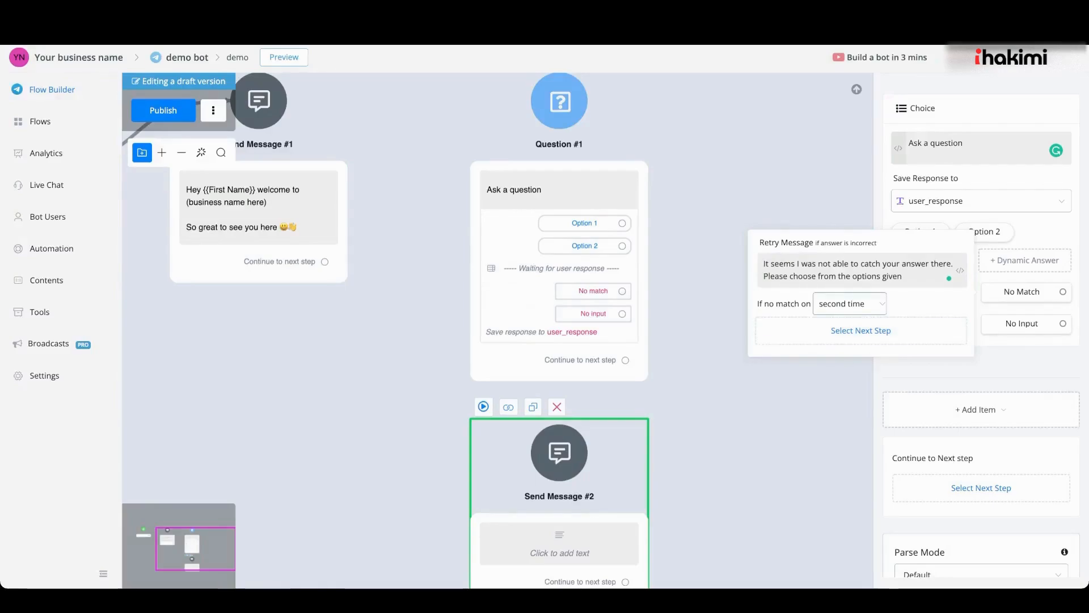
{"action": "left_click", "coordinate": [700, 301]}
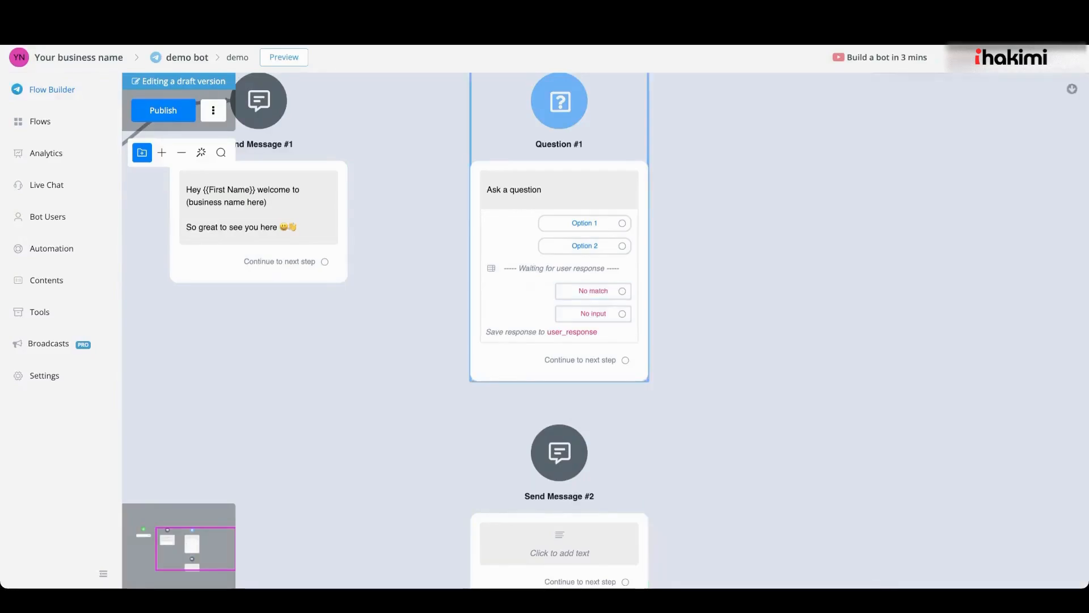
Connect the question's no-match outlet to Send Message #2
{"action": "left_click_drag", "start_coordinate": [622, 290], "coordinate": [559, 451]}
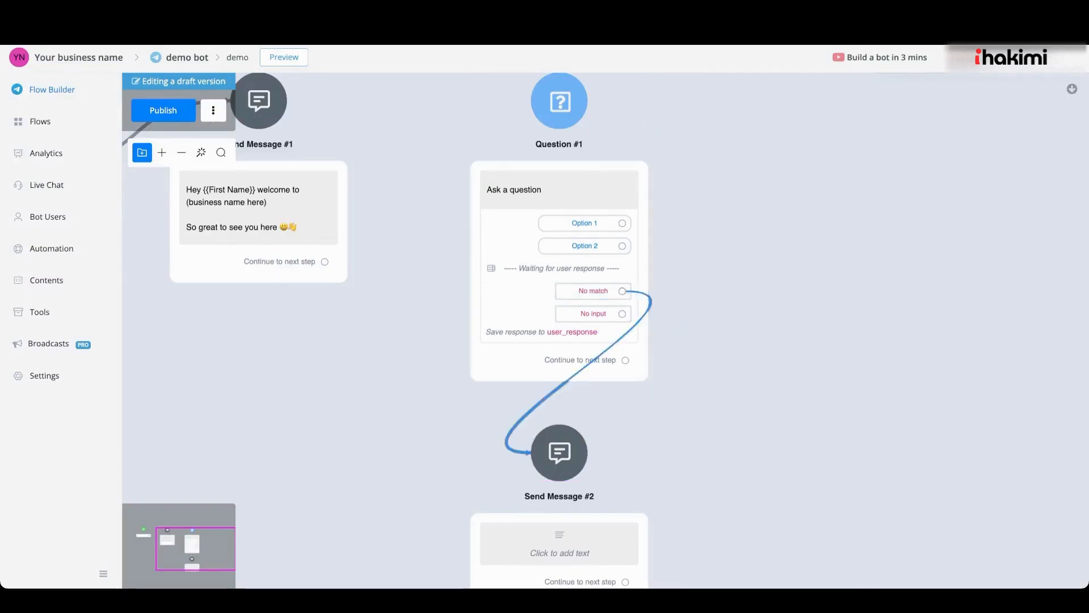
{"action": "scroll", "coordinate": [584, 398], "scroll_direction": "down", "scroll_amount": 2}
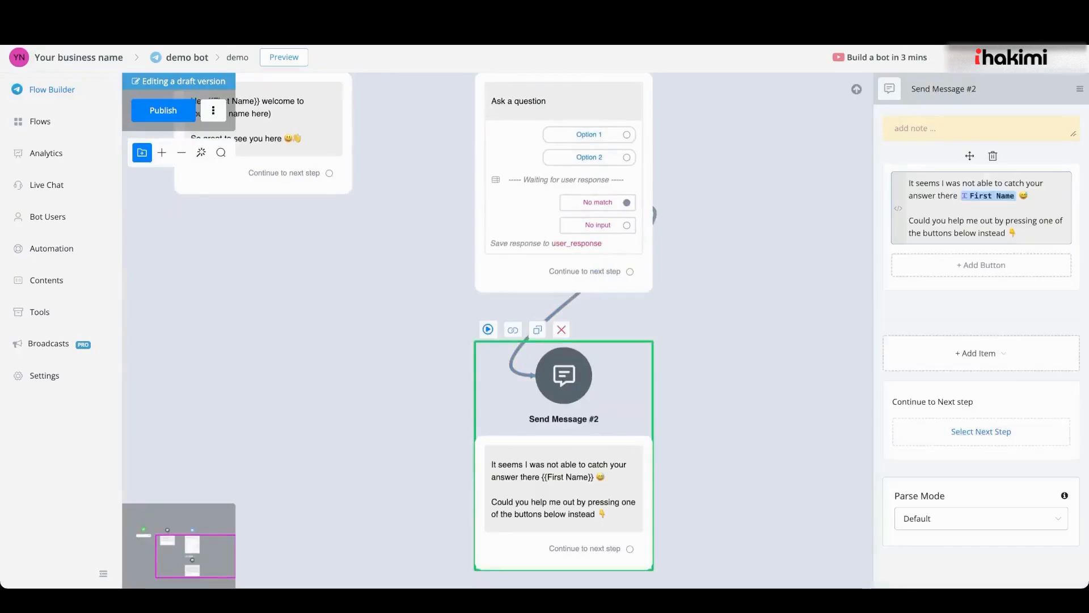